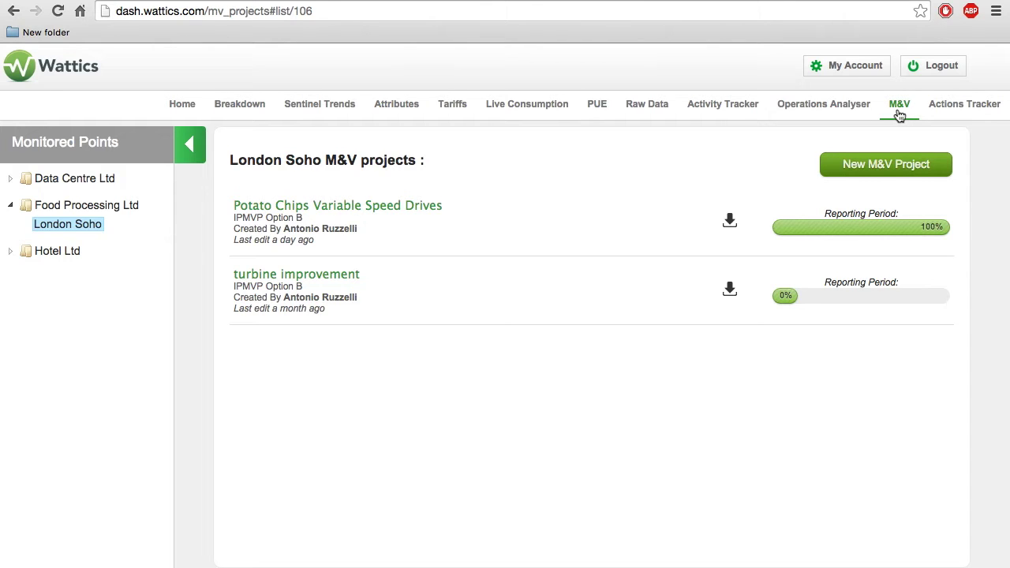
- Discard a draft private project named 'New Project' and open Potato Chips Variable Speed Drives
click(884, 165)
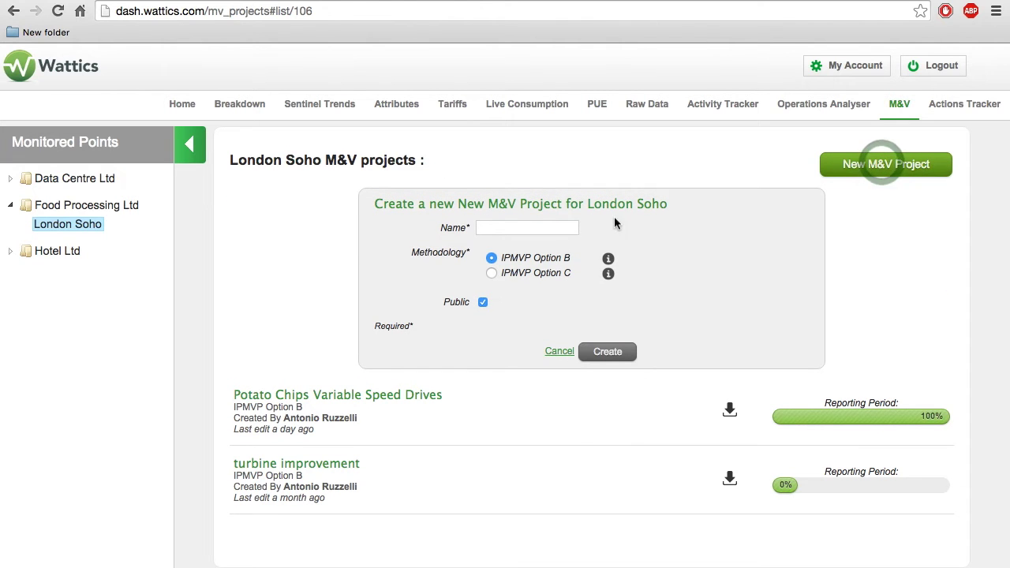
click(555, 225)
text(New)
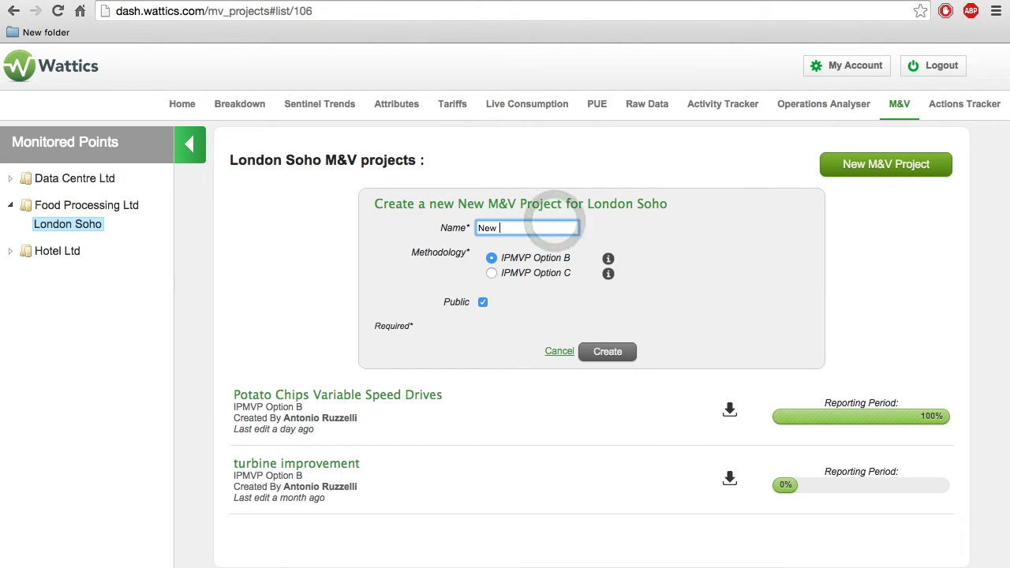
text( Project)
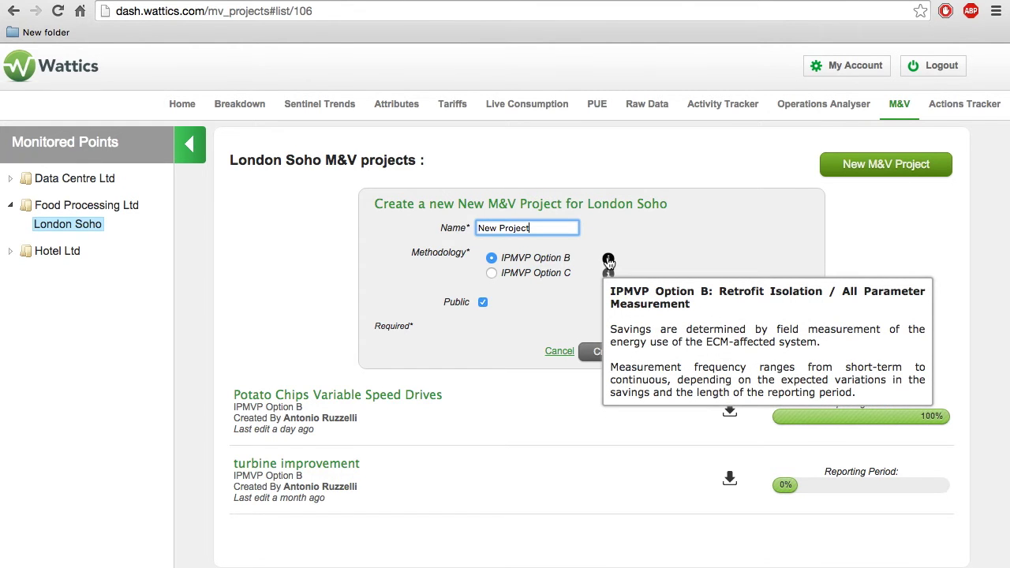
mouse_move(607, 273)
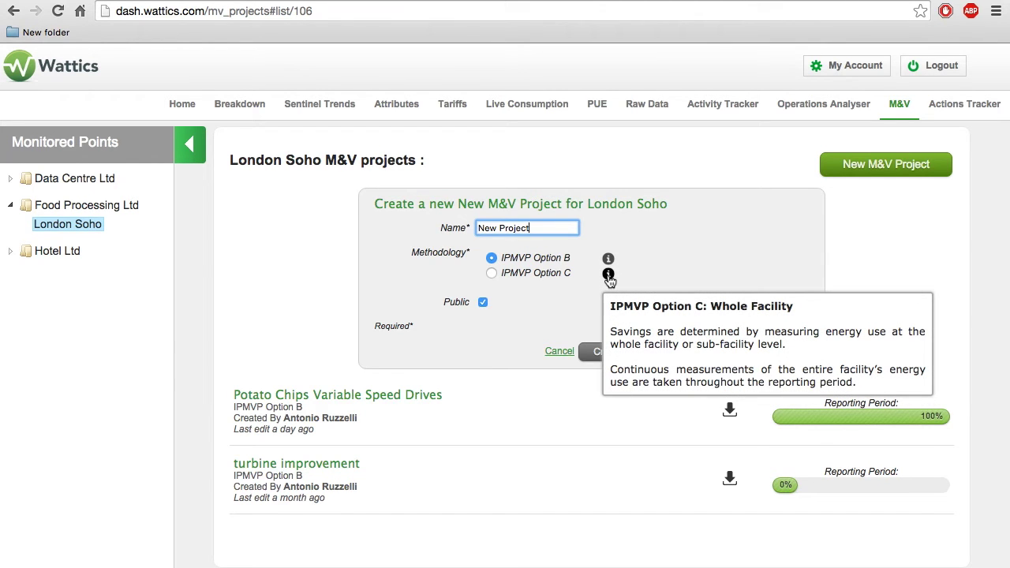
click(483, 302)
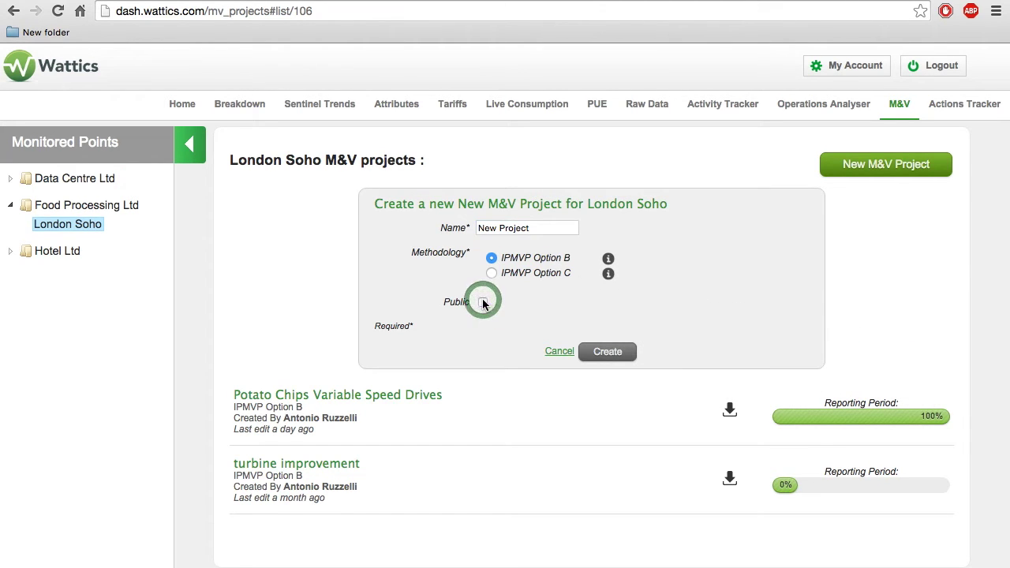
click(556, 352)
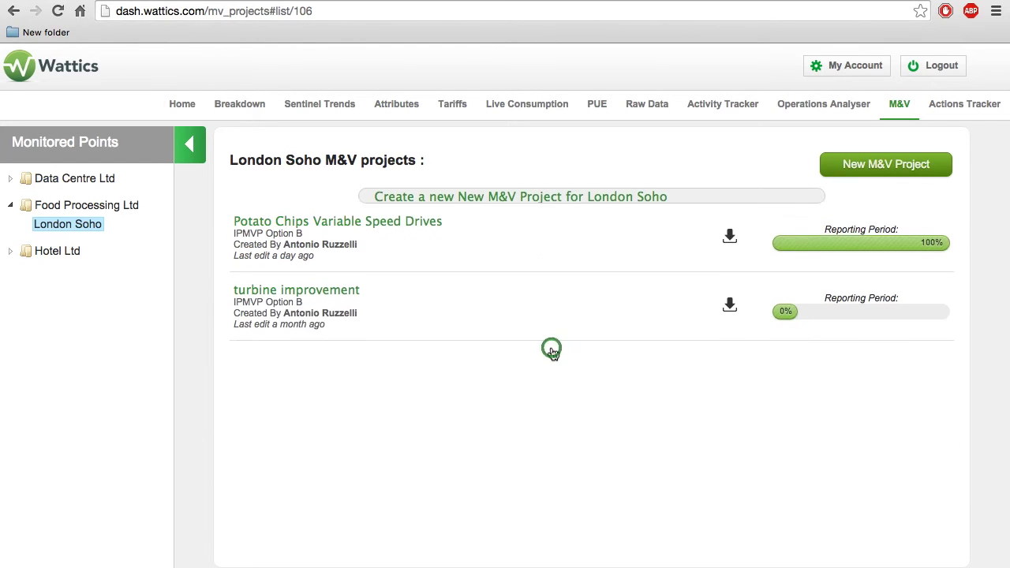
click(421, 209)
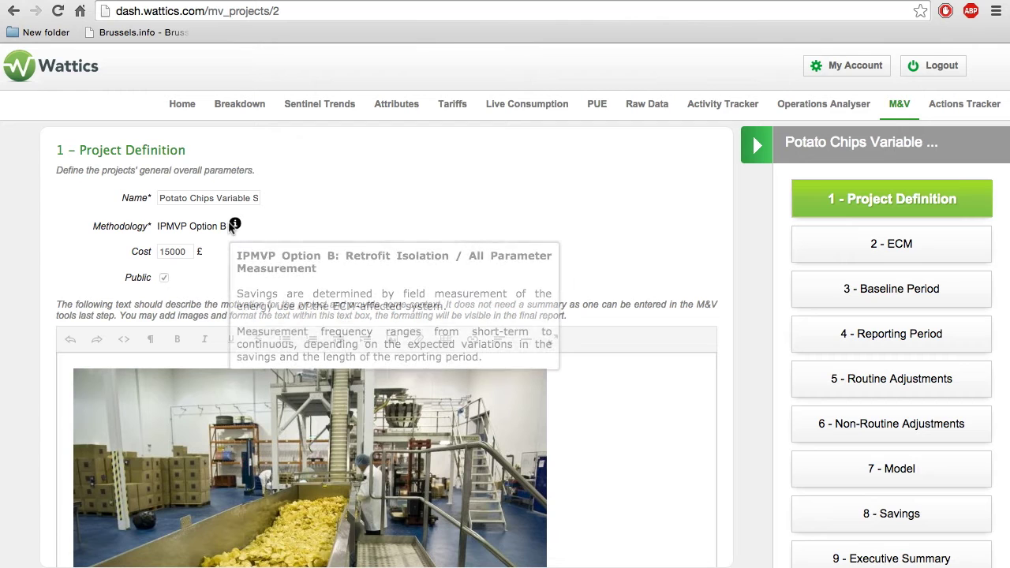
mouse_move(234, 224)
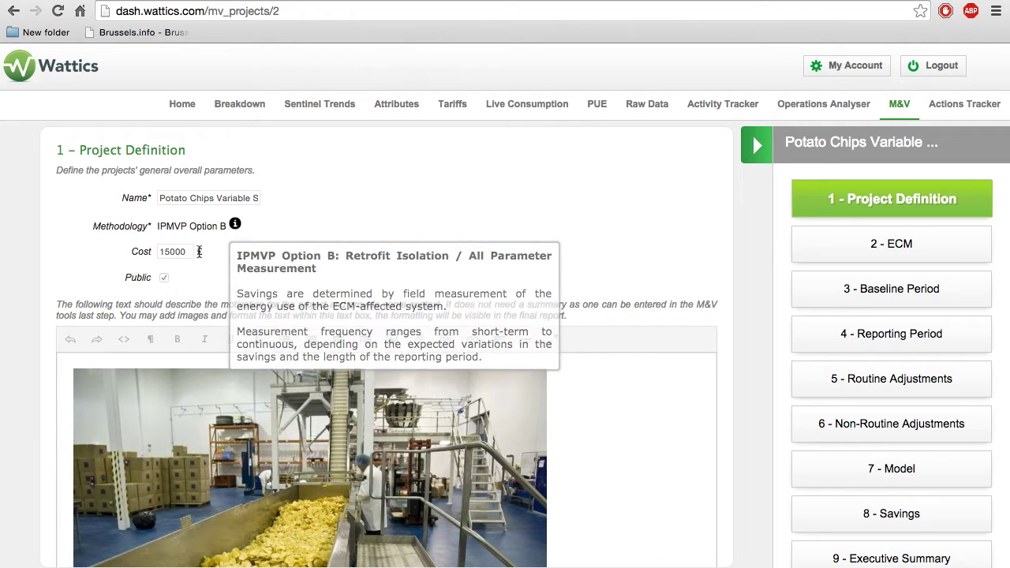
- Read through the Project Definition, then go to the ECM step (lg005, 26/12/2013–04/01/2014)
scroll(360, 405, down, 1)
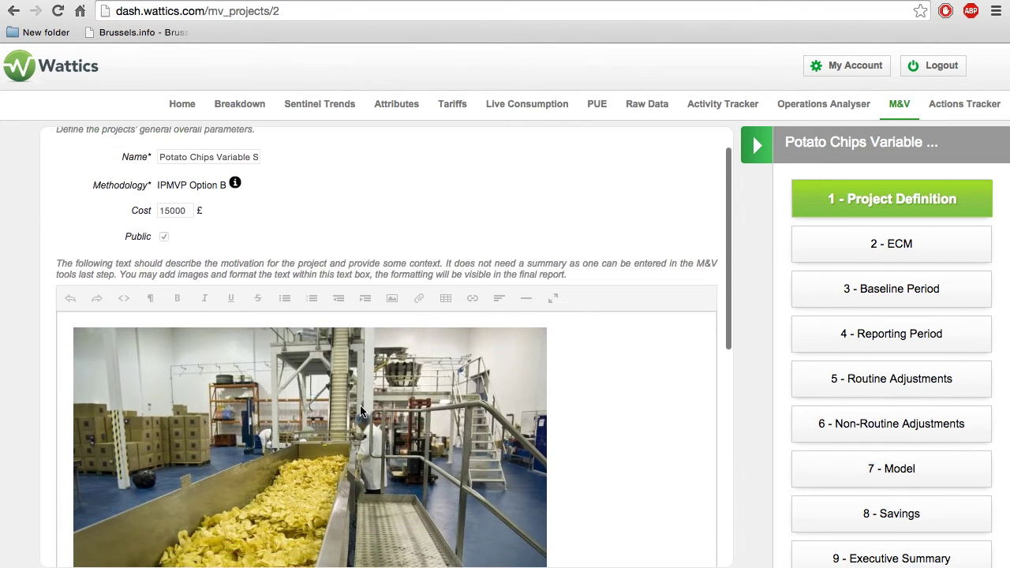
scroll(360, 405, down, 1)
scroll(360, 405, down, 2)
scroll(360, 404, down, 1)
scroll(359, 405, down, 1)
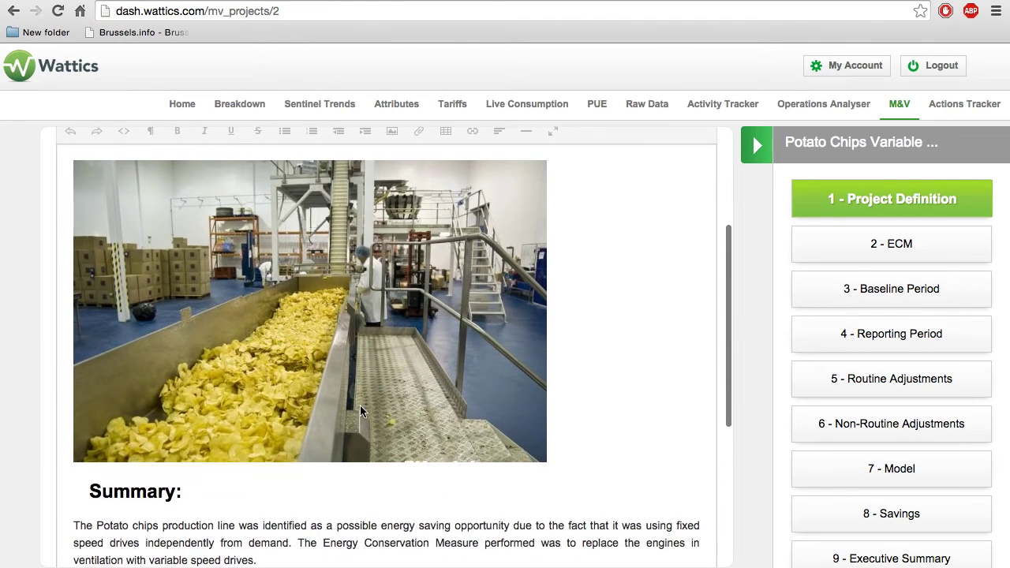
scroll(360, 404, down, 1)
scroll(360, 405, down, 2)
scroll(360, 404, down, 1)
scroll(360, 405, down, 2)
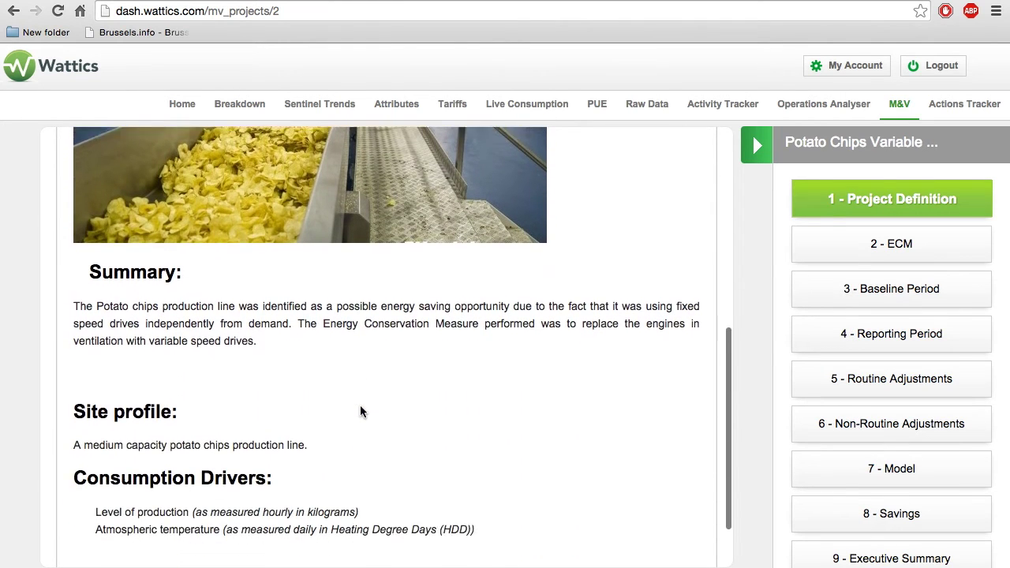
scroll(360, 405, down, 2)
click(800, 247)
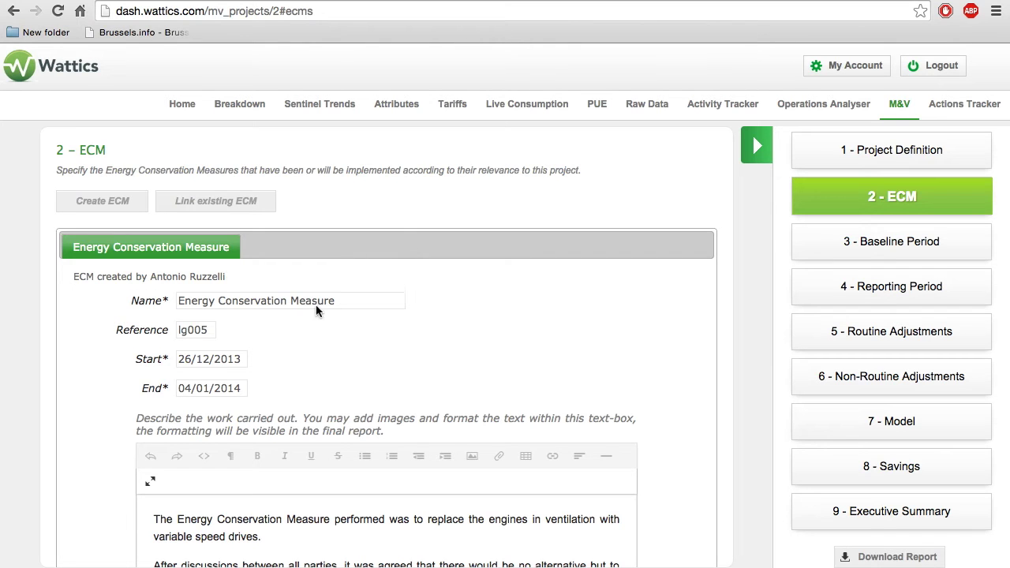
scroll(248, 397, down, 5)
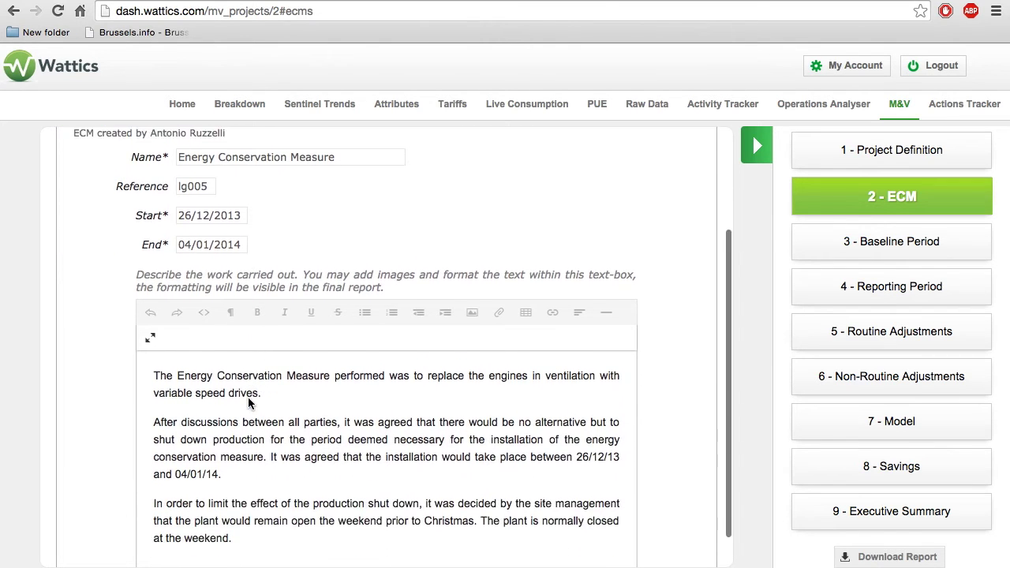
scroll(248, 401, up, 5)
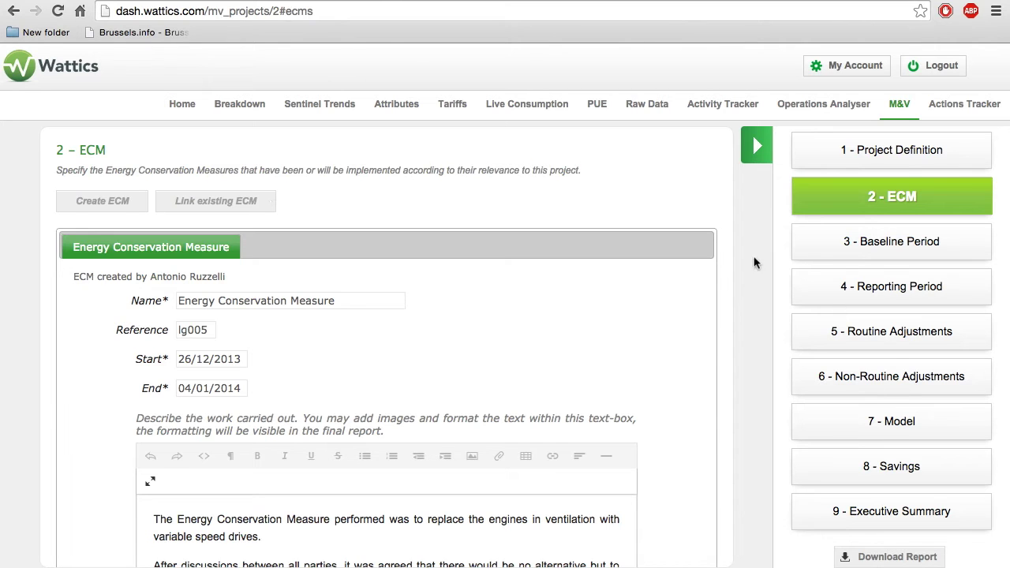
- Show the Baseline Period step, 01/11/2013–24/12/2013, with its daily consumption chart
click(828, 248)
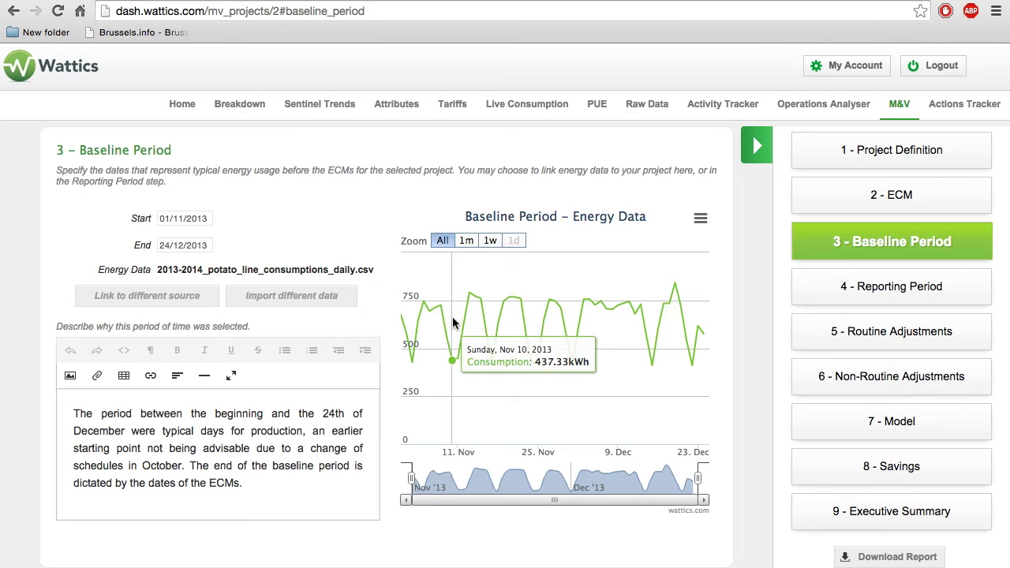
- Show the Reporting Period step, 05/01/2014–27/02/2014, with its daily consumption chart
click(814, 293)
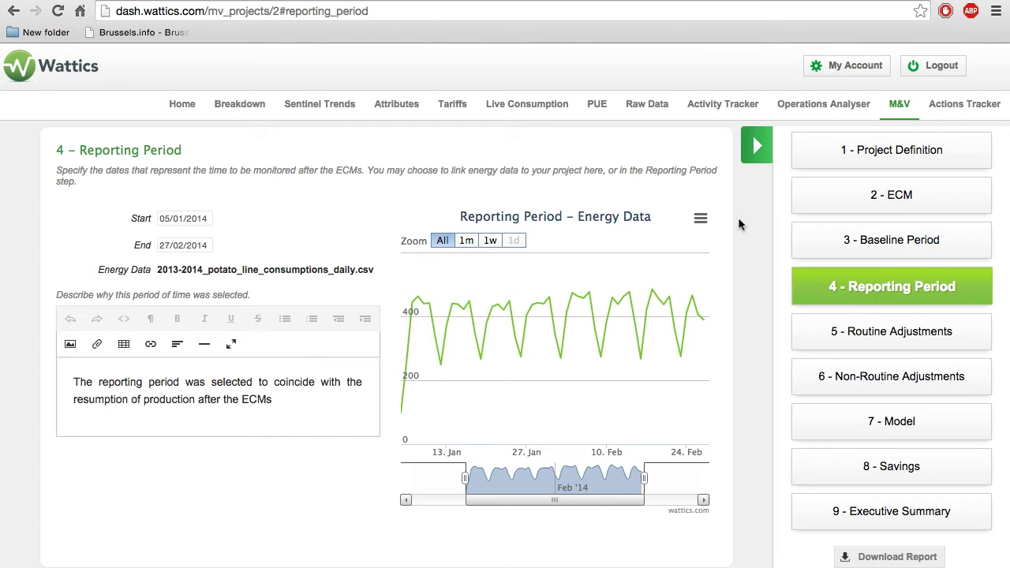
- Open Routine Adjustments and chart the Production variable in kg from 2013-2014_pot_1_production.csv
click(819, 332)
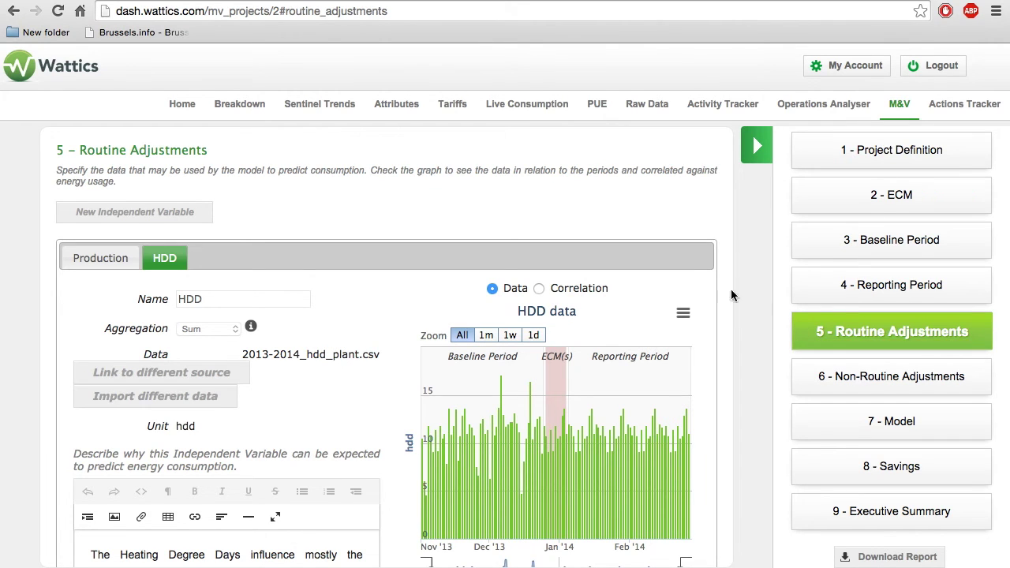
scroll(685, 273, down, 1)
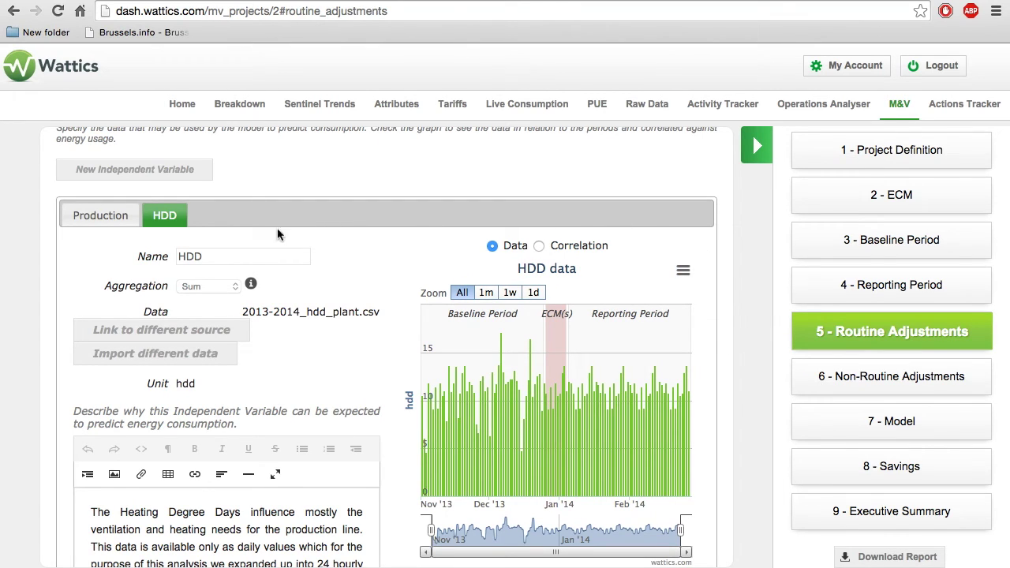
click(120, 215)
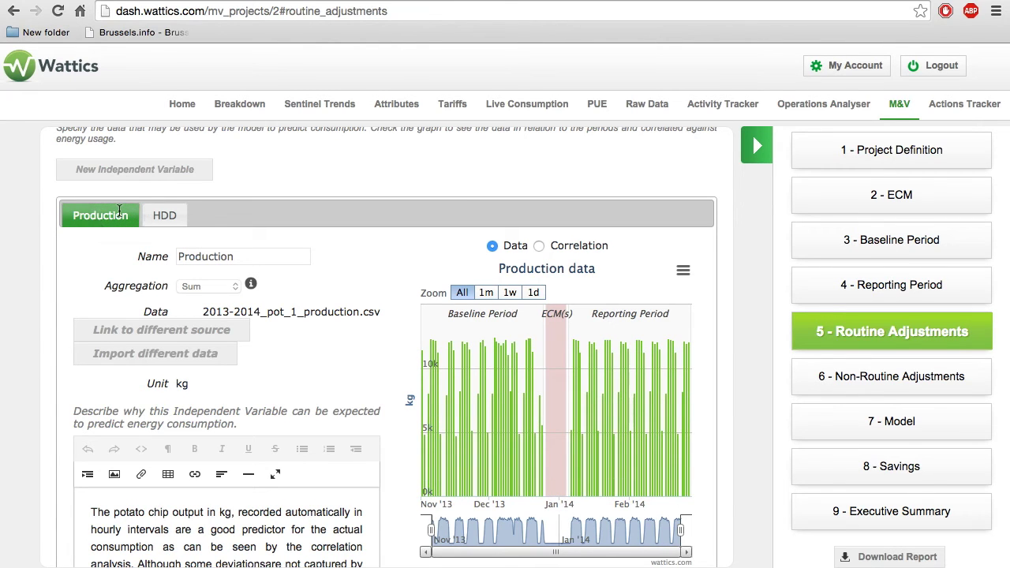
scroll(374, 230, down, 2)
scroll(374, 226, down, 3)
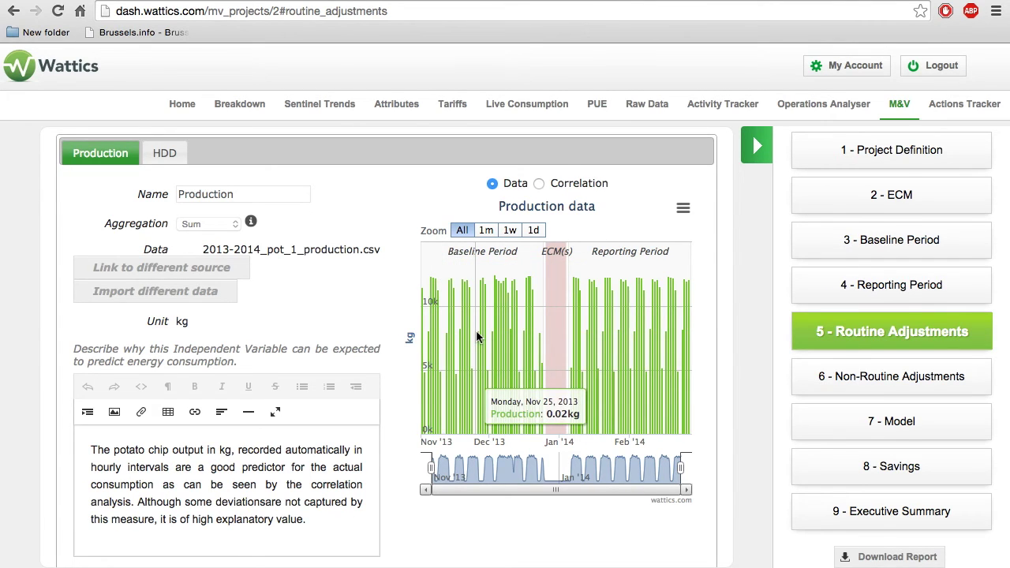
- View the Production–consumption correlation, then go to the Non-Routine Adjustments step
click(540, 184)
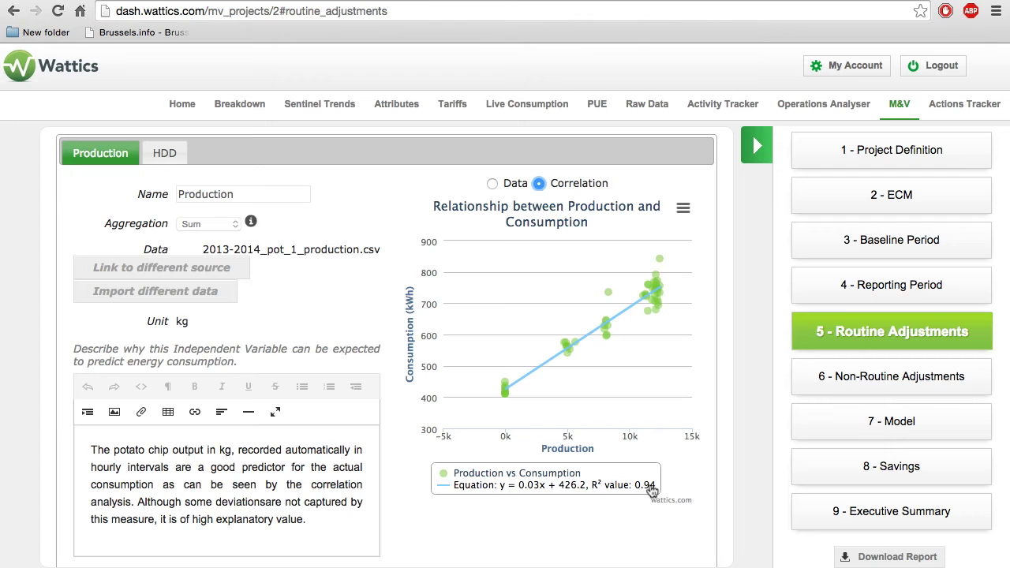
click(806, 384)
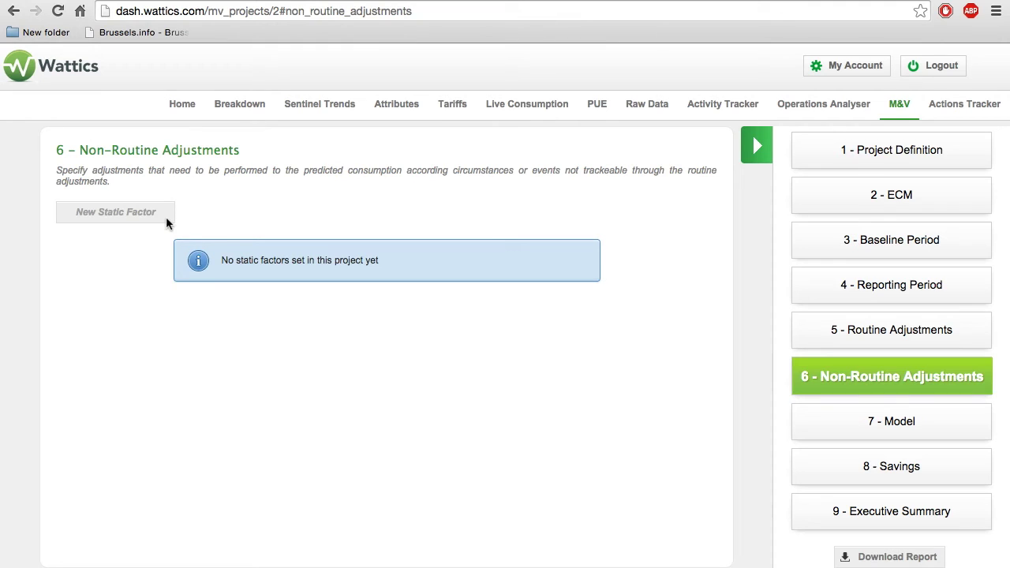
- Open the Model step and scroll to the predicted-versus-actual chart and R² explanation
click(856, 426)
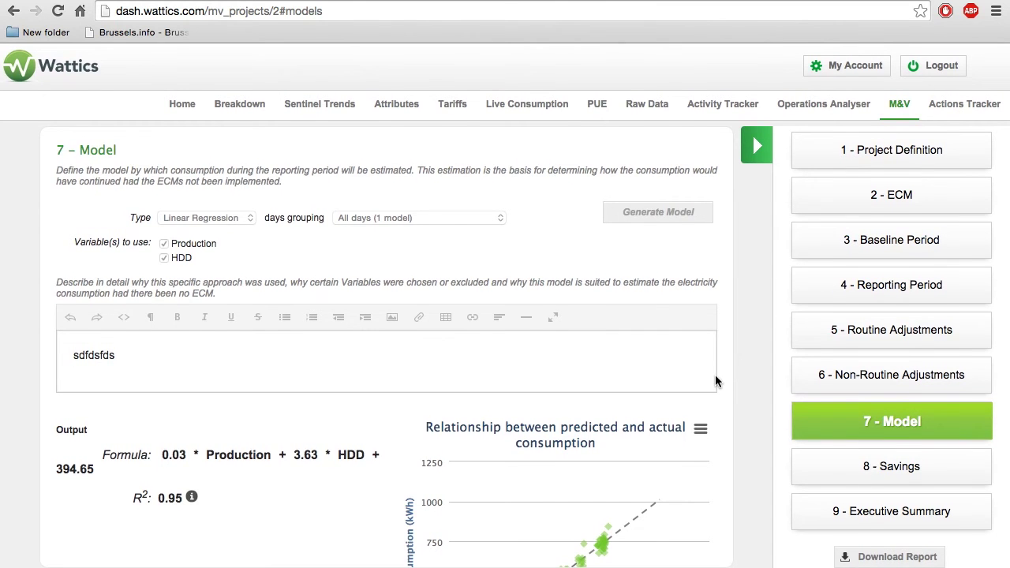
scroll(715, 374, down, 1)
scroll(716, 381, down, 1)
scroll(715, 381, down, 1)
scroll(716, 381, down, 1)
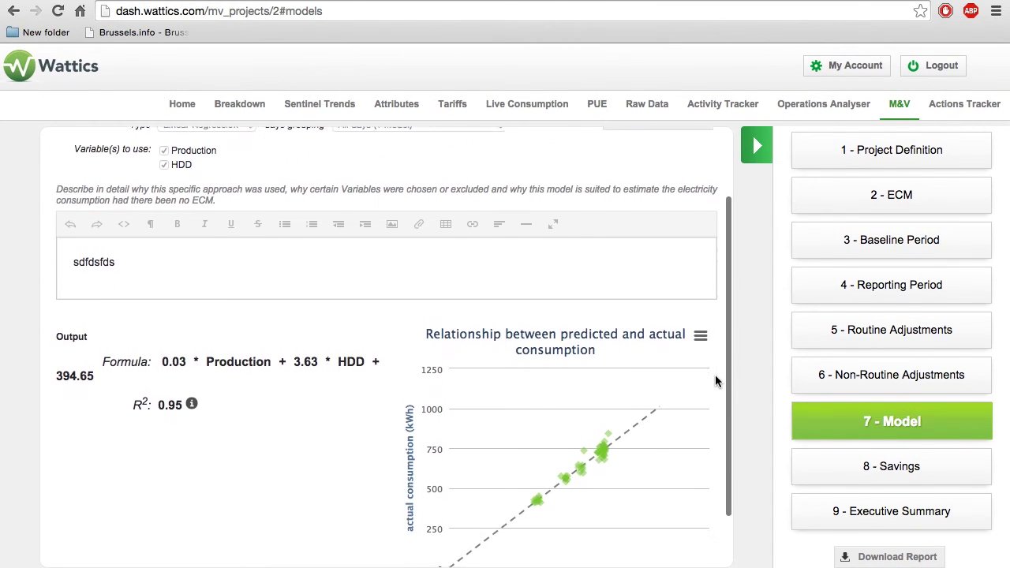
scroll(716, 381, down, 1)
scroll(715, 381, down, 2)
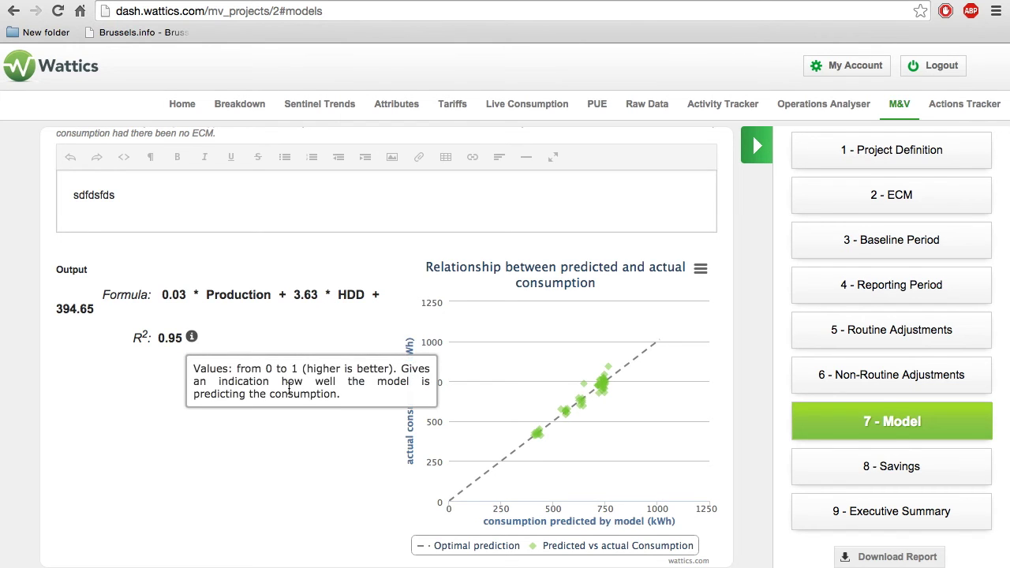
- Open the Savings step showing 96,563.66 kWh (€8,690.73) yearly savings and 1.726-year payback
click(857, 483)
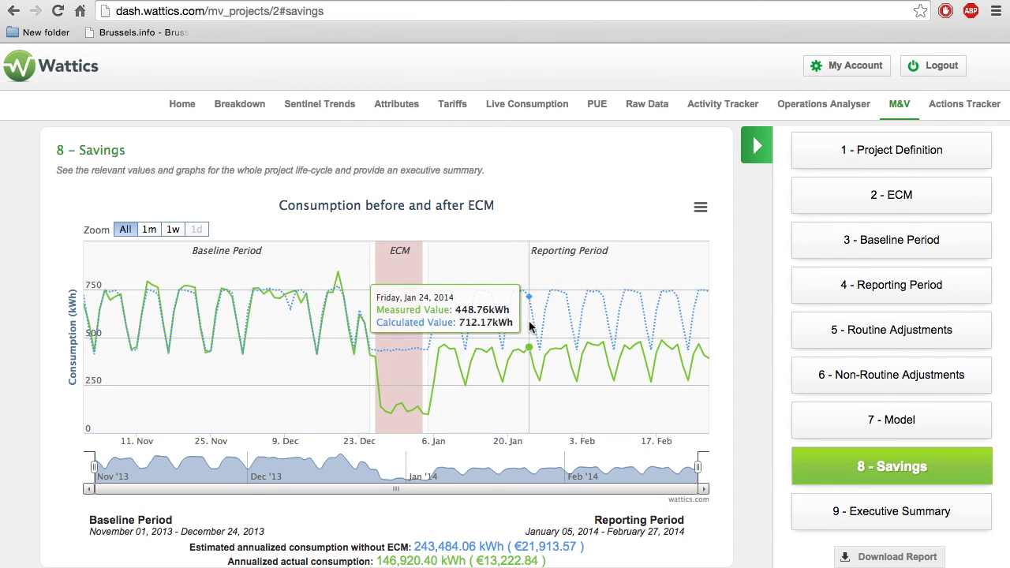
scroll(542, 510, down, 2)
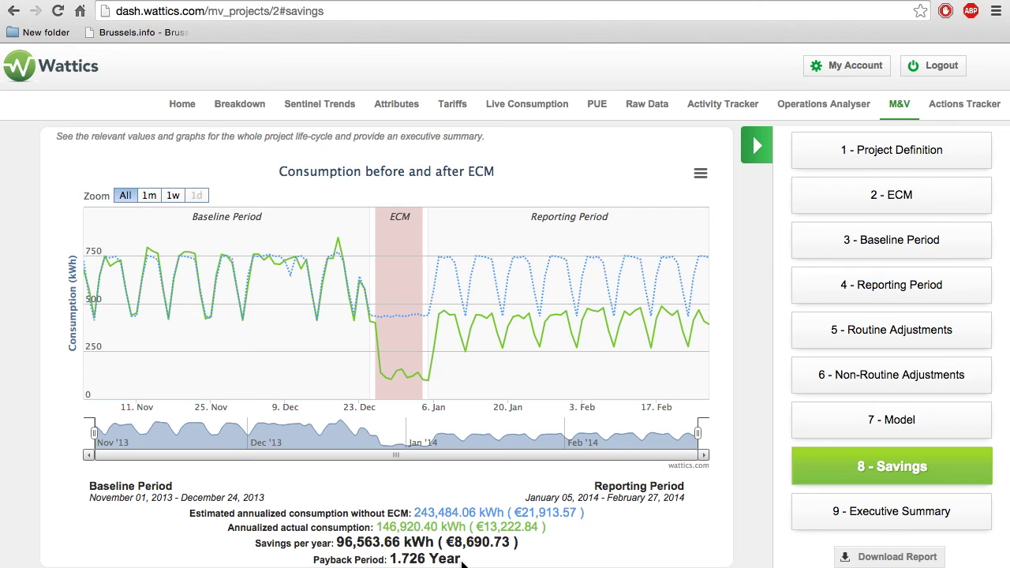
- Show the Executive Summary reporting 96,563 kWh and €8,690 yearly savings
click(852, 512)
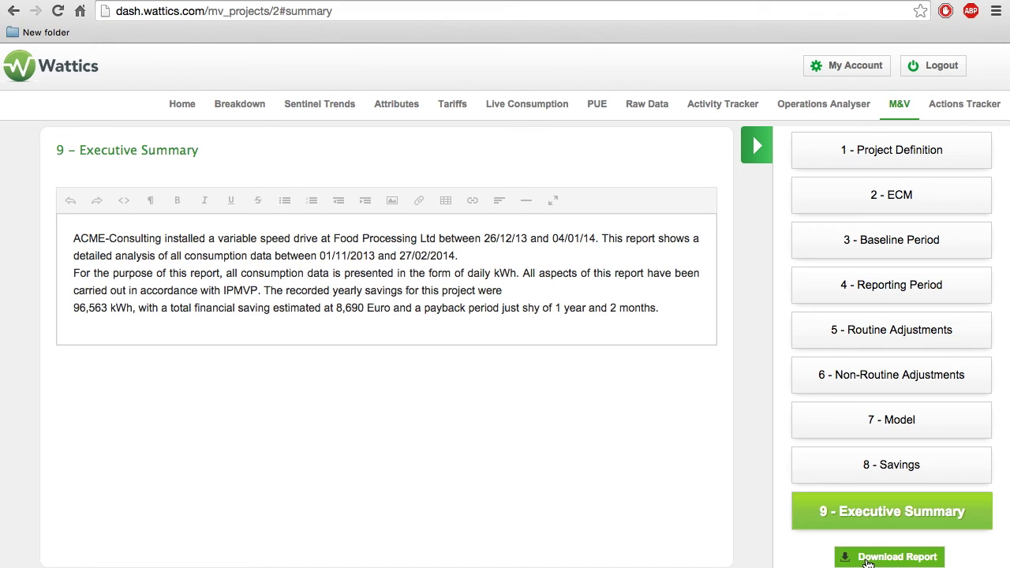
- Download the M&V report PDF and page through it to page 4's £15,000 cost
click(867, 558)
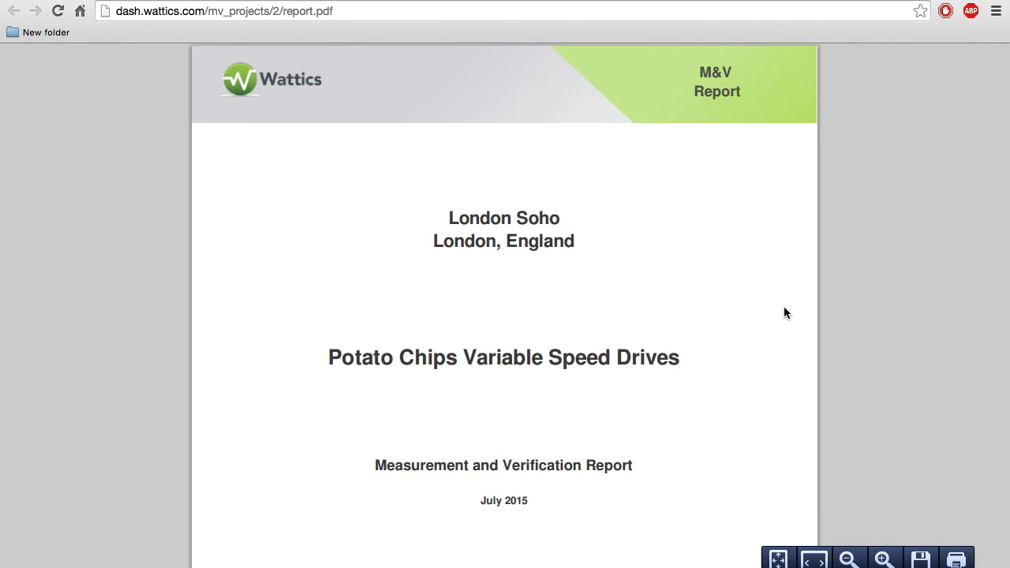
scroll(783, 307, down, 3)
scroll(784, 307, down, 5)
scroll(783, 295, down, 2)
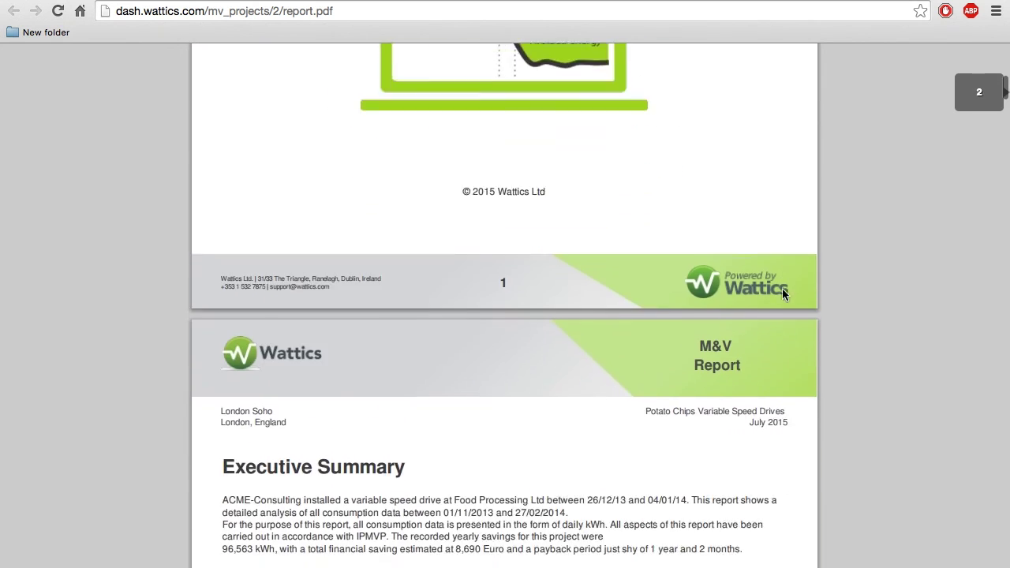
scroll(782, 290, down, 3)
scroll(783, 289, down, 1)
scroll(783, 290, down, 3)
scroll(782, 290, down, 1)
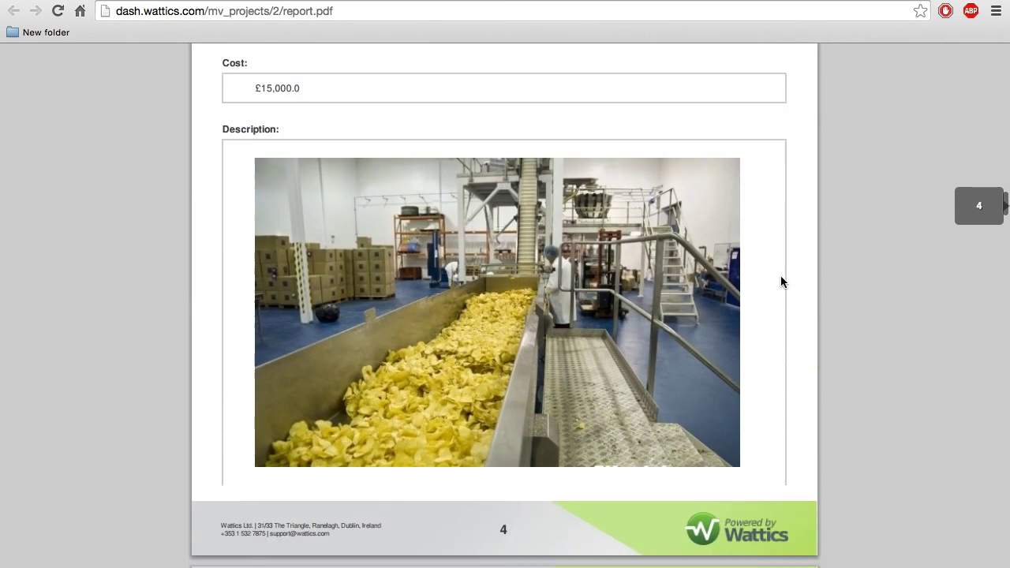
scroll(780, 276, down, 3)
scroll(780, 276, down, 1)
scroll(777, 260, down, 2)
scroll(777, 259, down, 1)
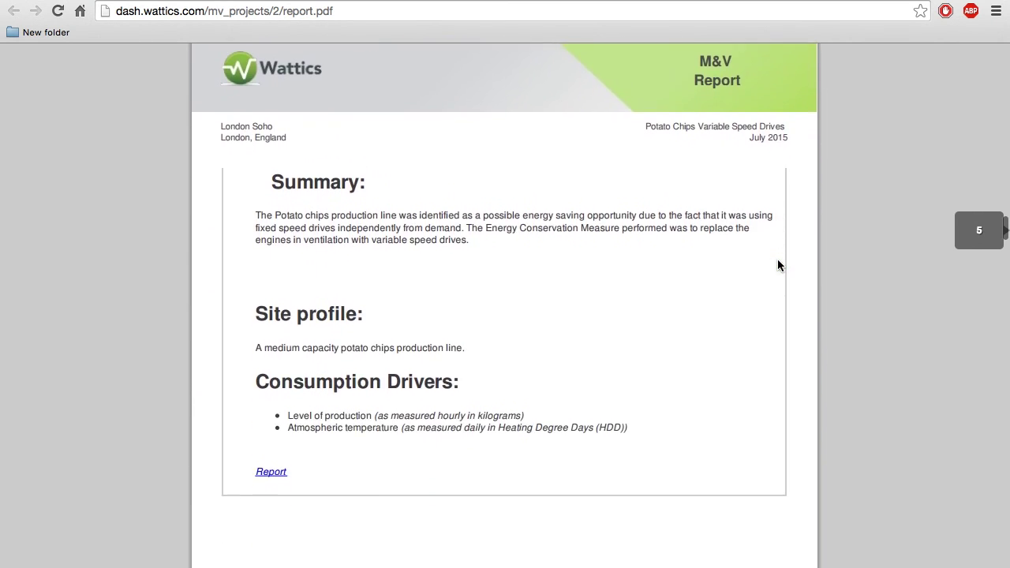
scroll(777, 266, down, 1)
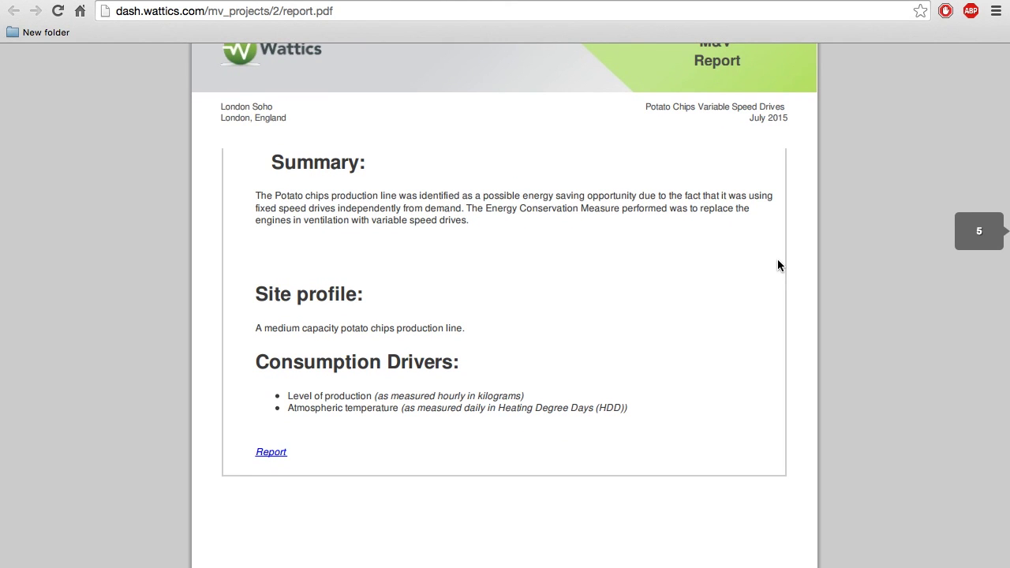